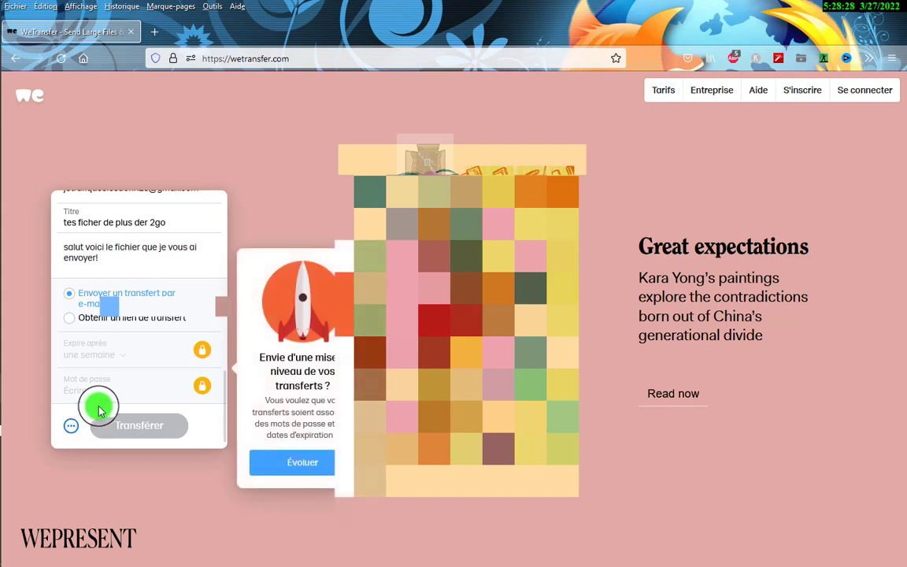
Step: Review the transfer form's e-mail addresses, title, message and delivery options, including expiry and password settings
scroll(146, 346, "up", 3)
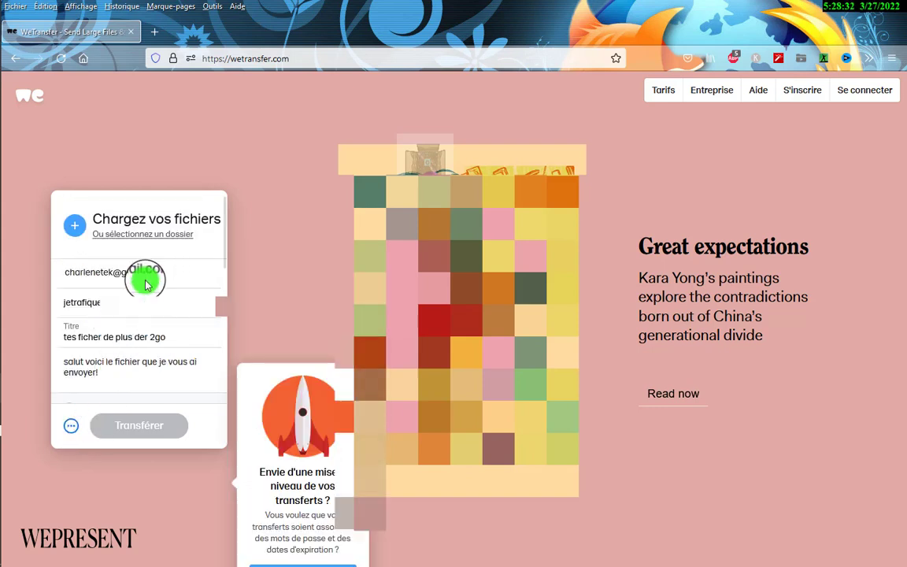
scroll(146, 361, "down", 3)
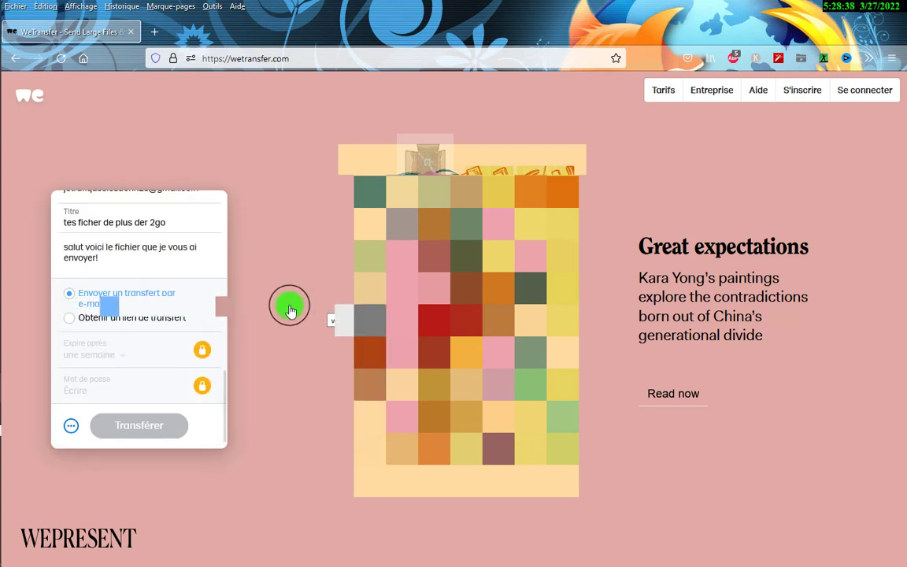
left_click(71, 318)
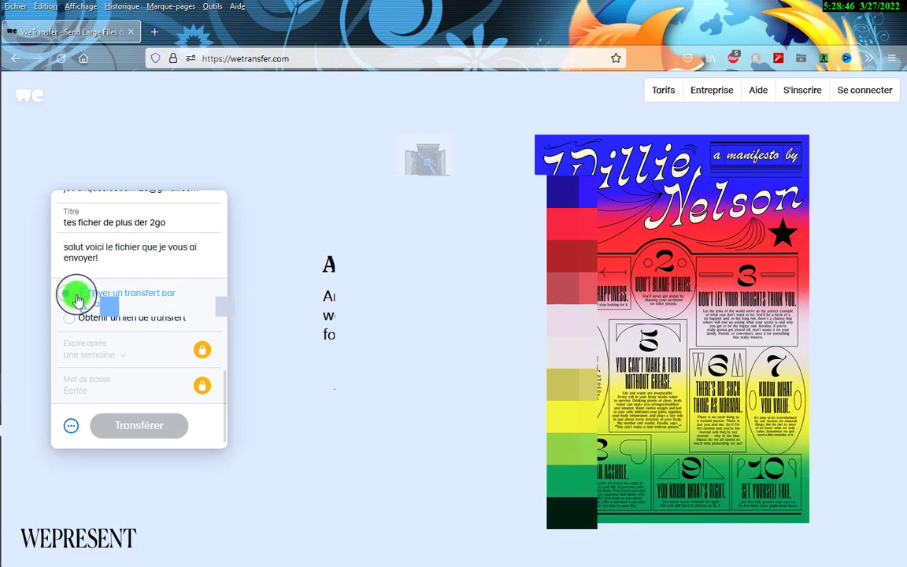
left_click(125, 275)
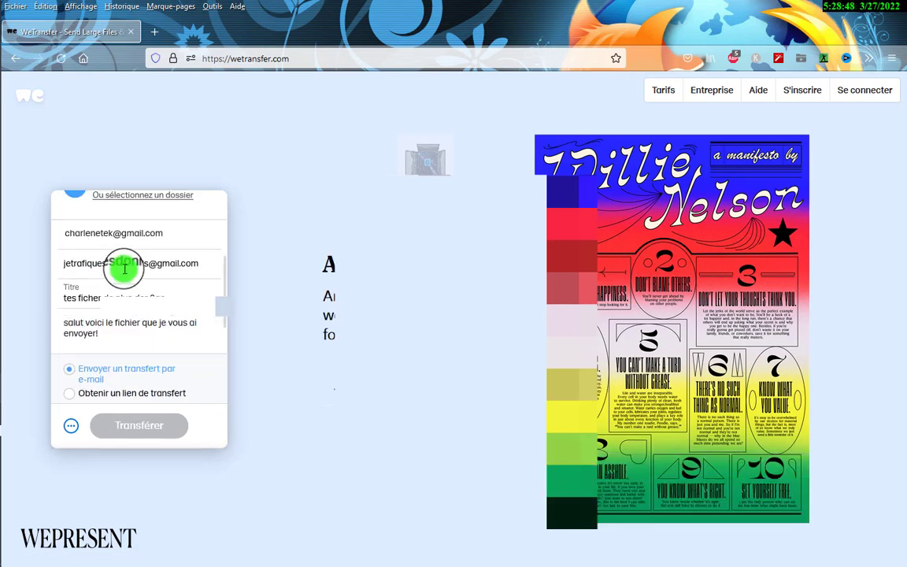
scroll(124, 272, "up", 2)
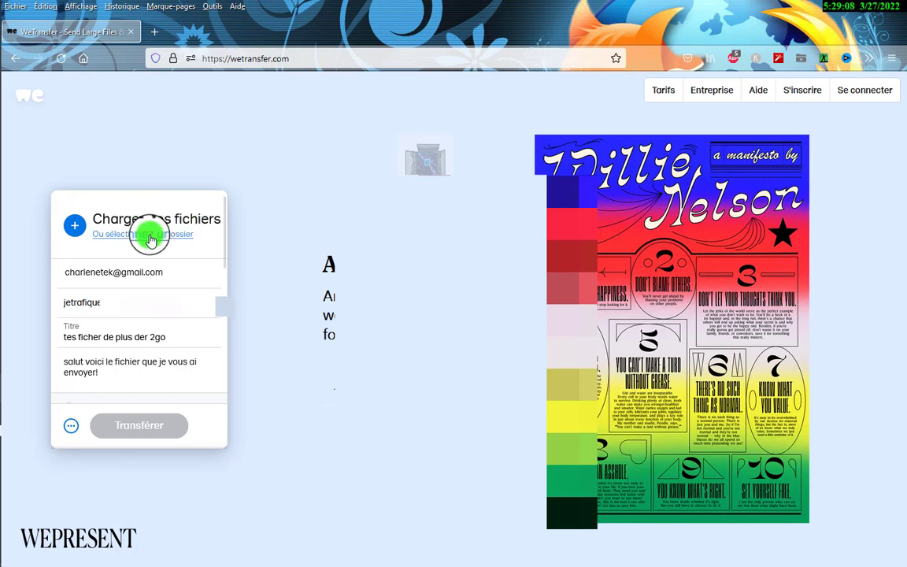
left_click(150, 239)
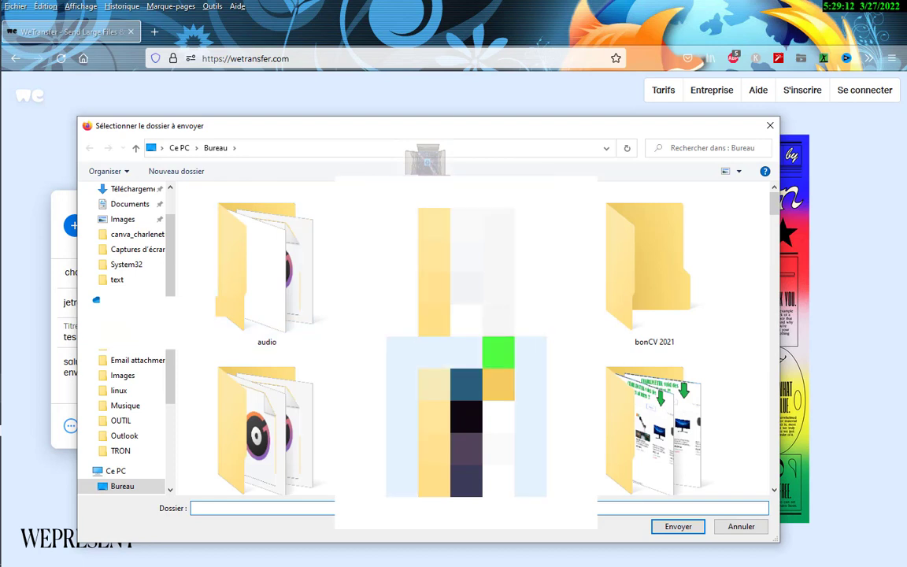
scroll(461, 339, "down", 2)
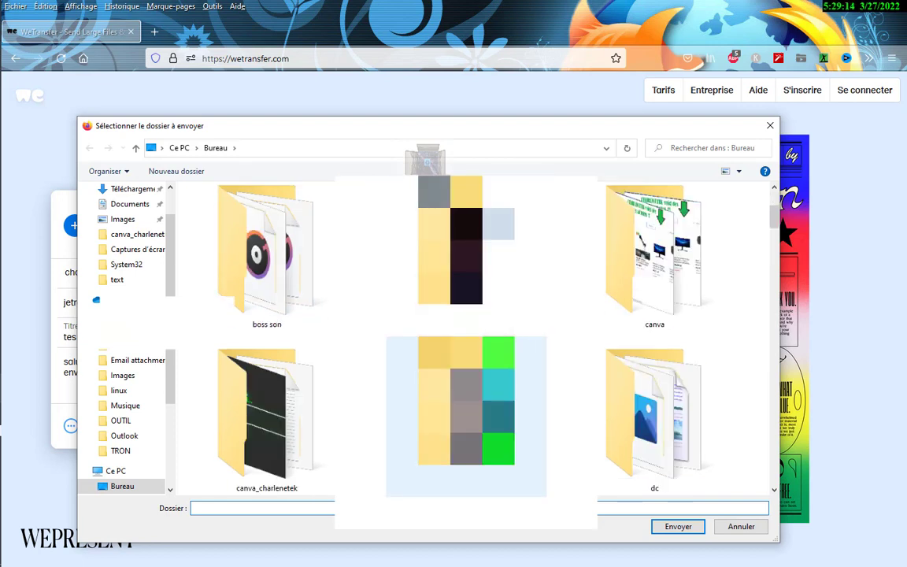
scroll(460, 338, "up", 2)
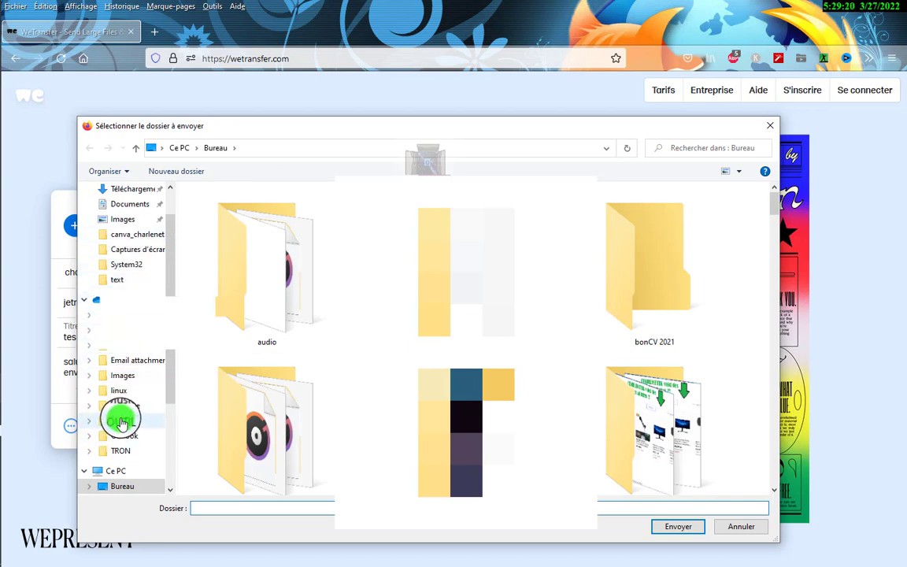
scroll(126, 382, "up", 1)
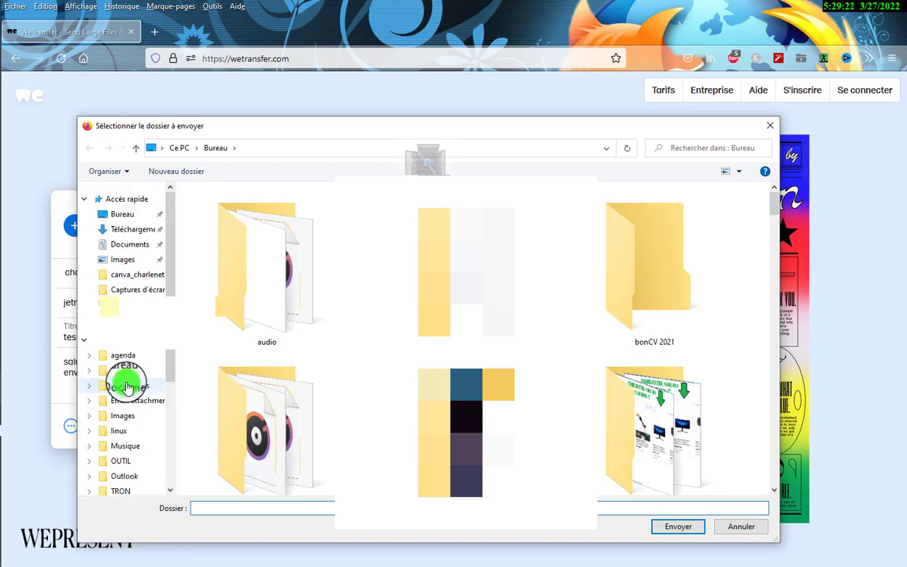
left_click(123, 246)
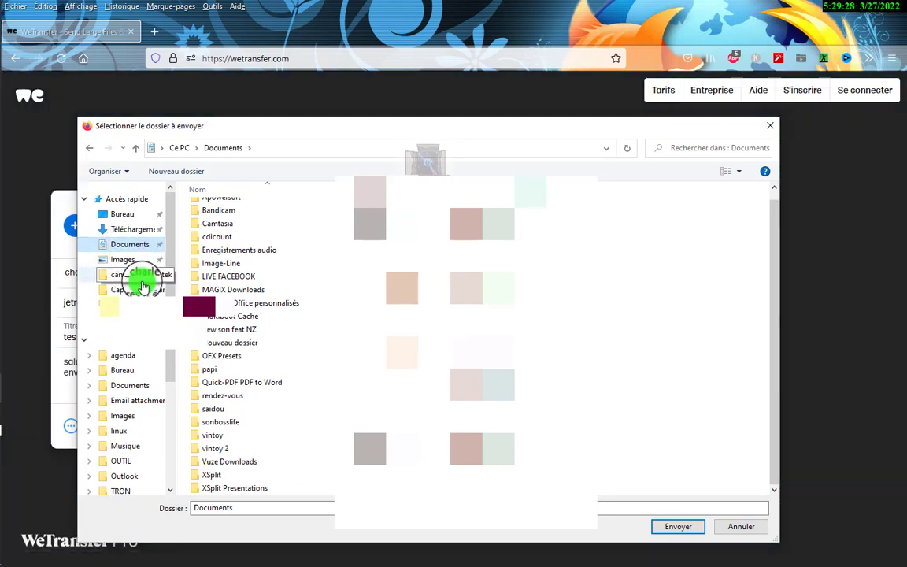
scroll(132, 267, "down", 1)
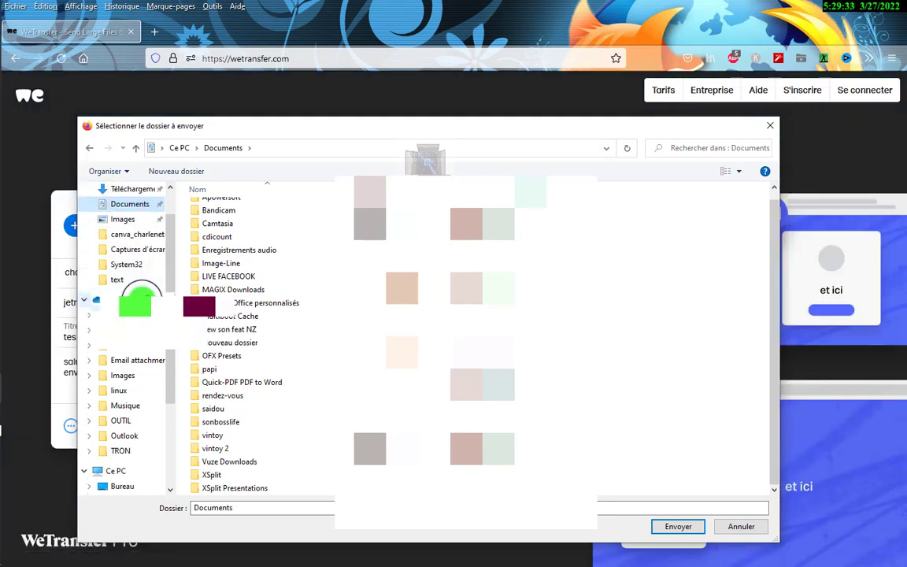
left_click(130, 204)
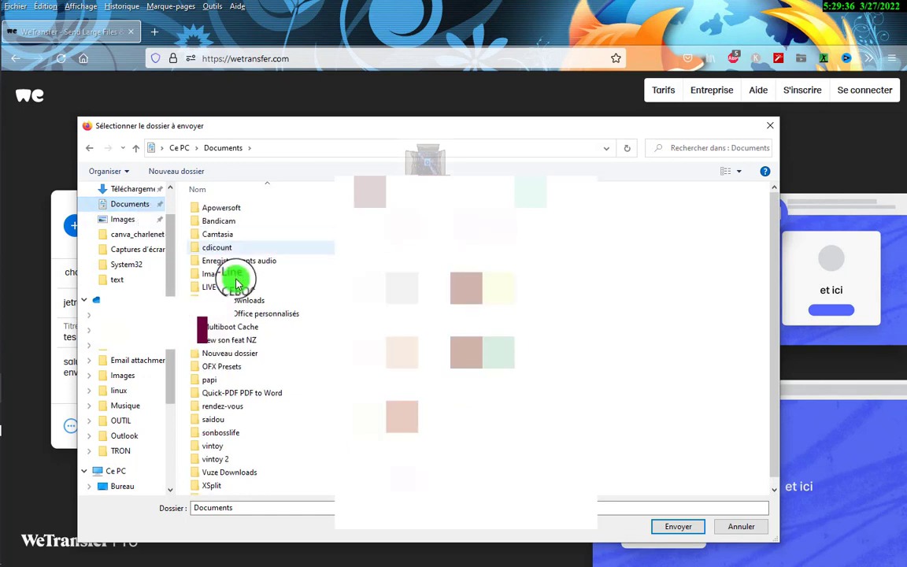
left_click_drag(236, 303, 229, 429)
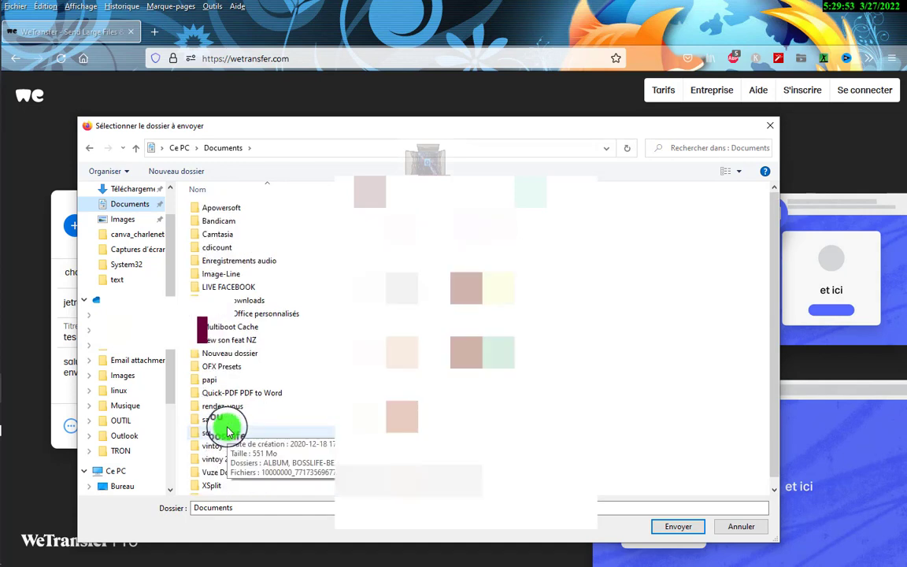
left_click(226, 236)
double_click(226, 241)
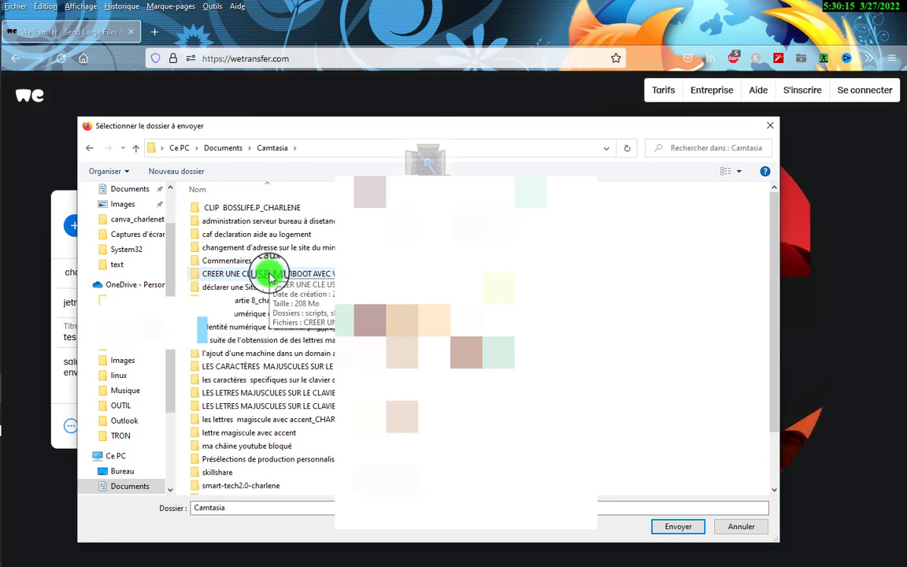
scroll(270, 277, "down", 2)
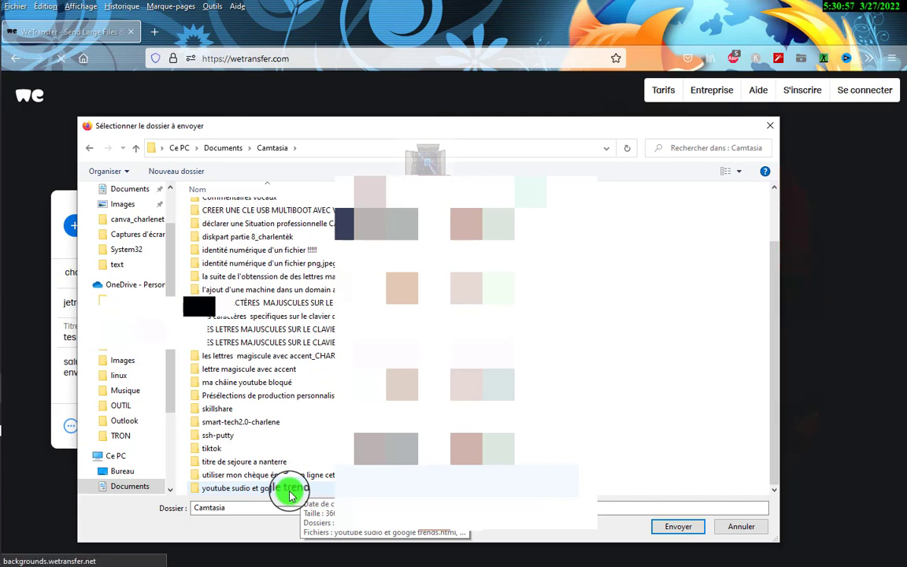
double_click(291, 489)
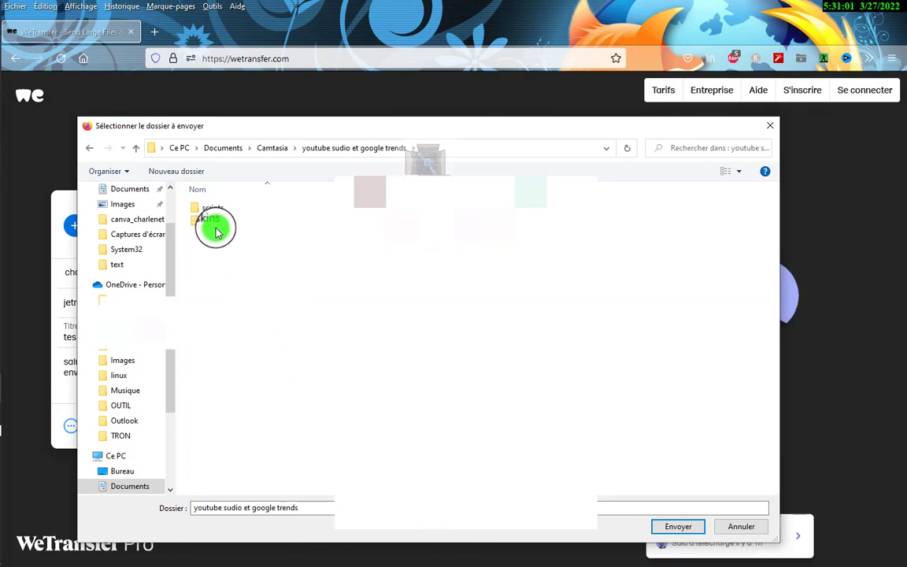
double_click(211, 208)
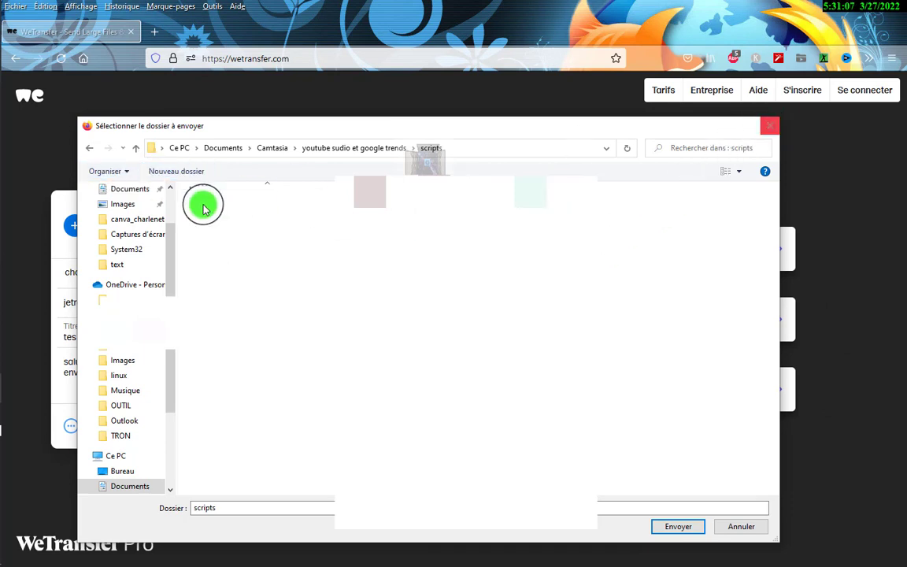
left_click(90, 150)
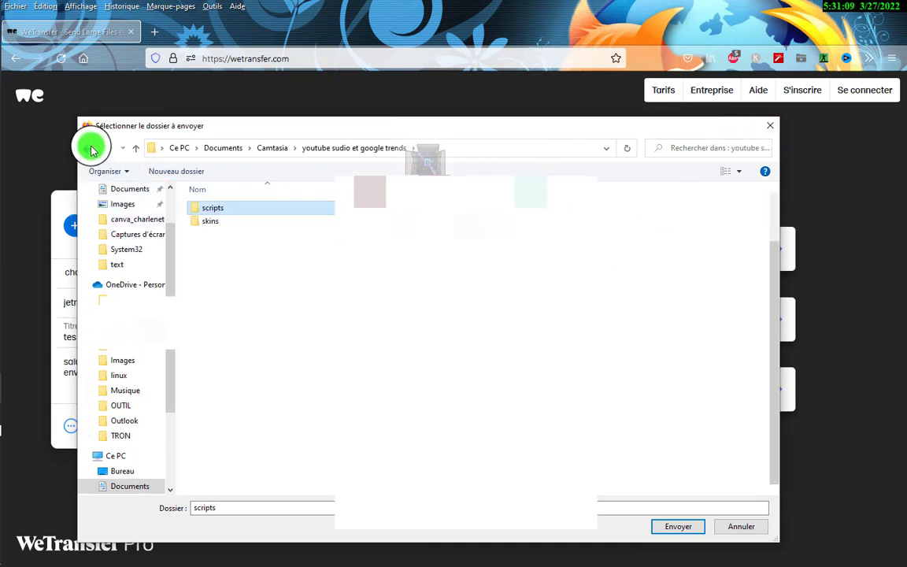
left_click(91, 150)
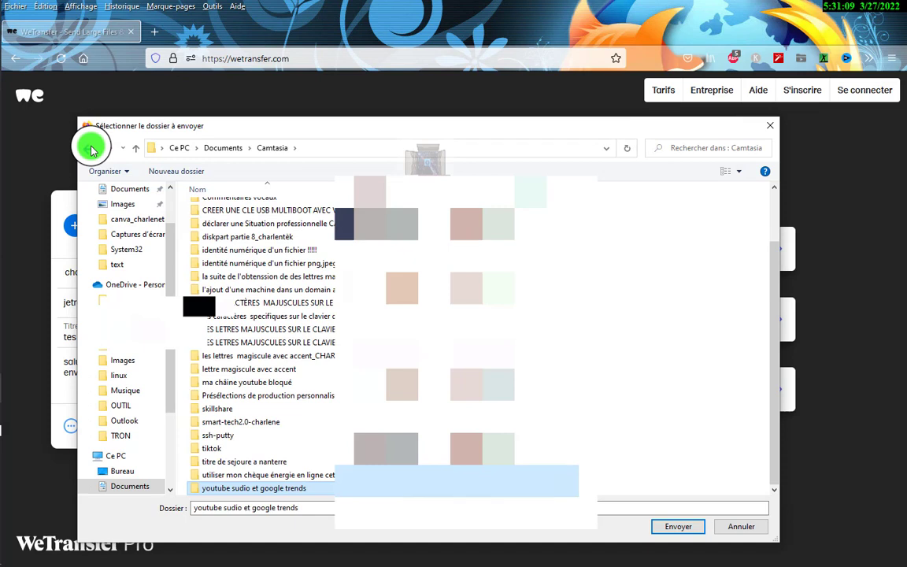
double_click(244, 476)
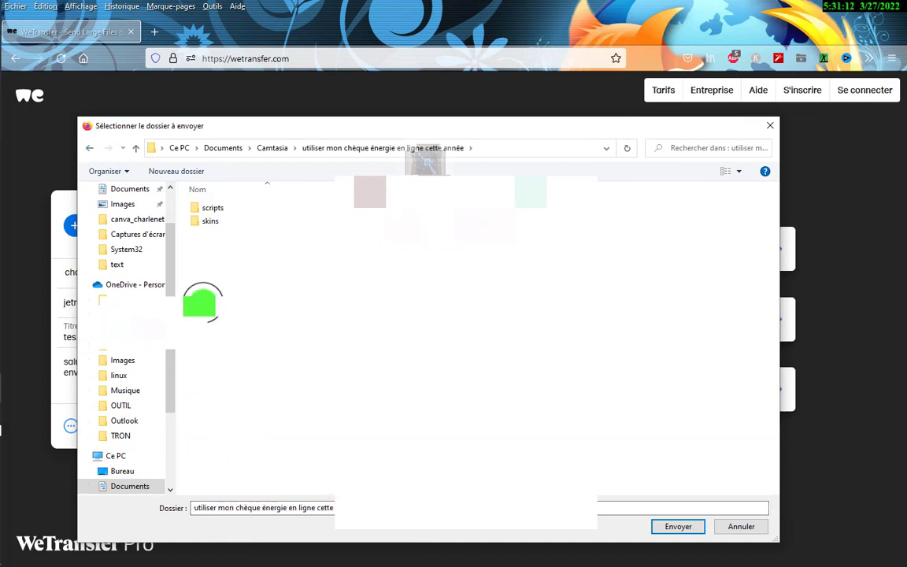
double_click(215, 203)
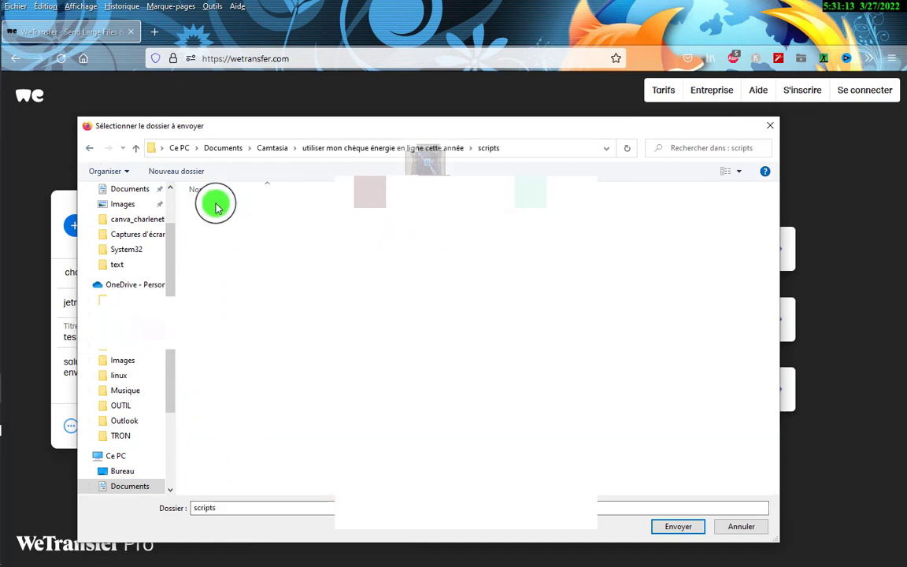
left_click(770, 126)
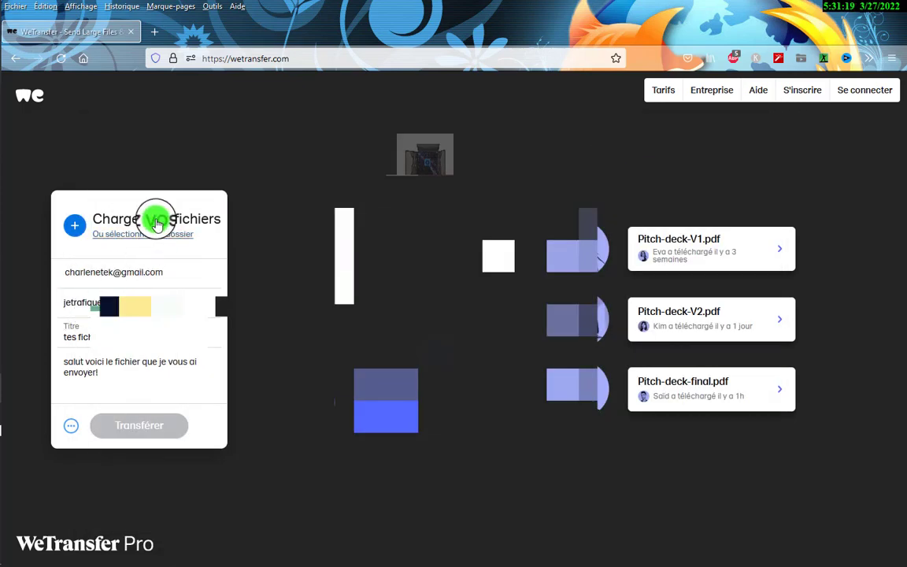
Step: Start choosing a file to upload and browse to the Camtasia folder in Documents
left_click(157, 224)
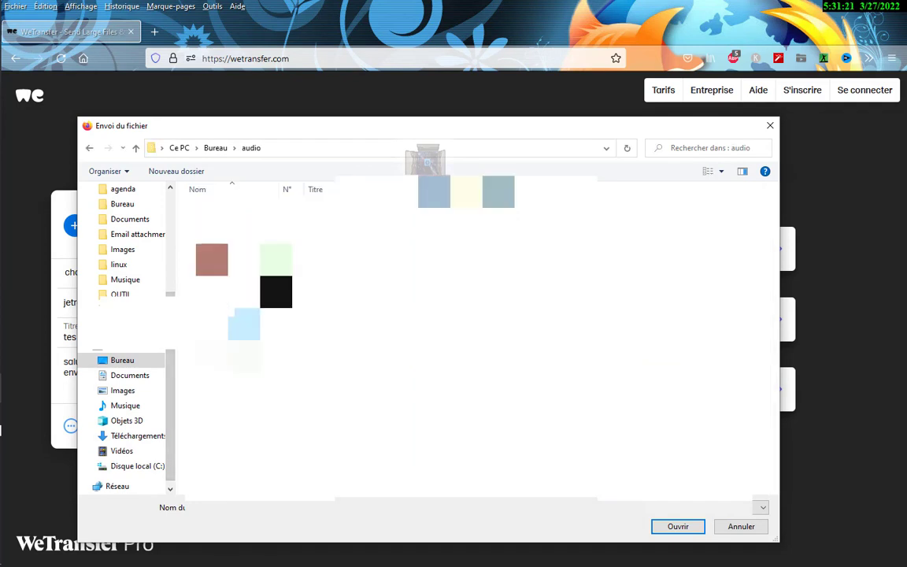
left_click(89, 149)
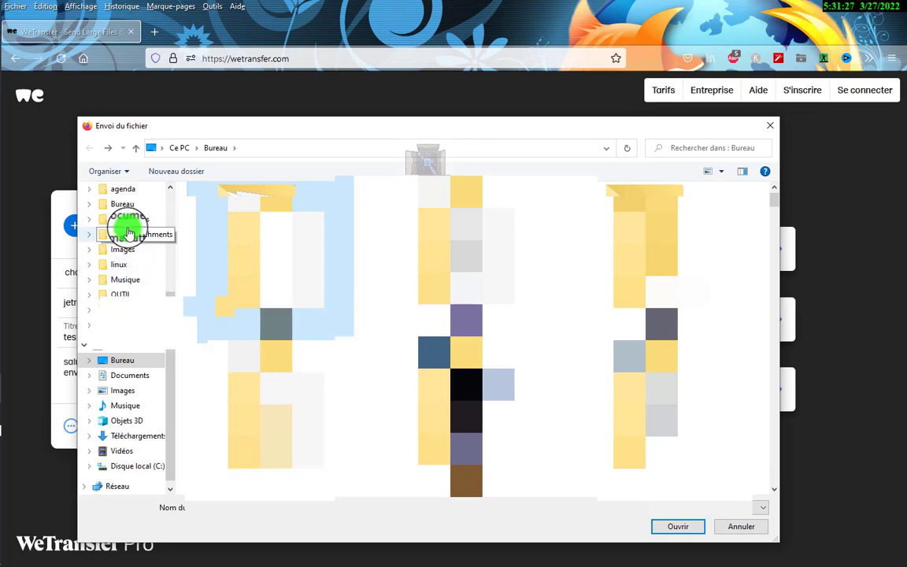
left_click_drag(266, 136, 389, 106)
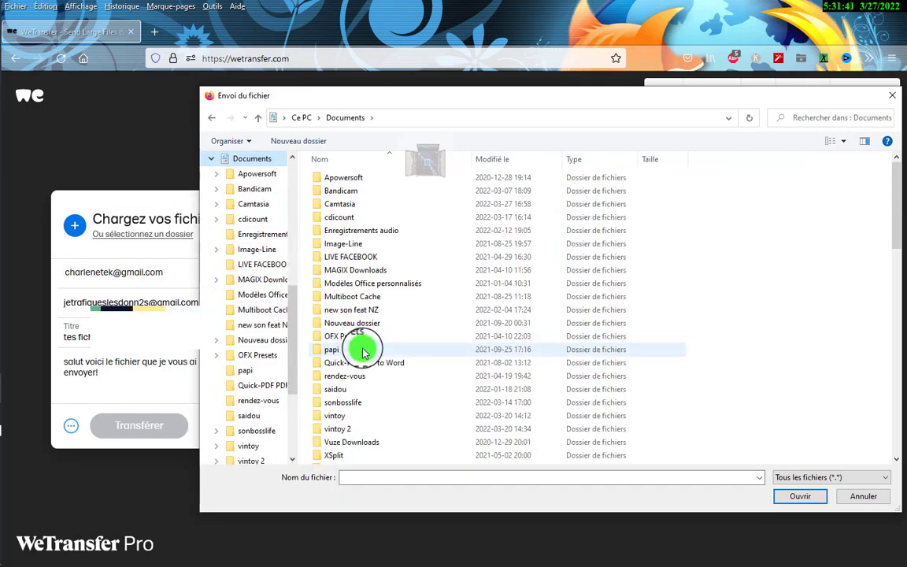
scroll(378, 354, "down", 4)
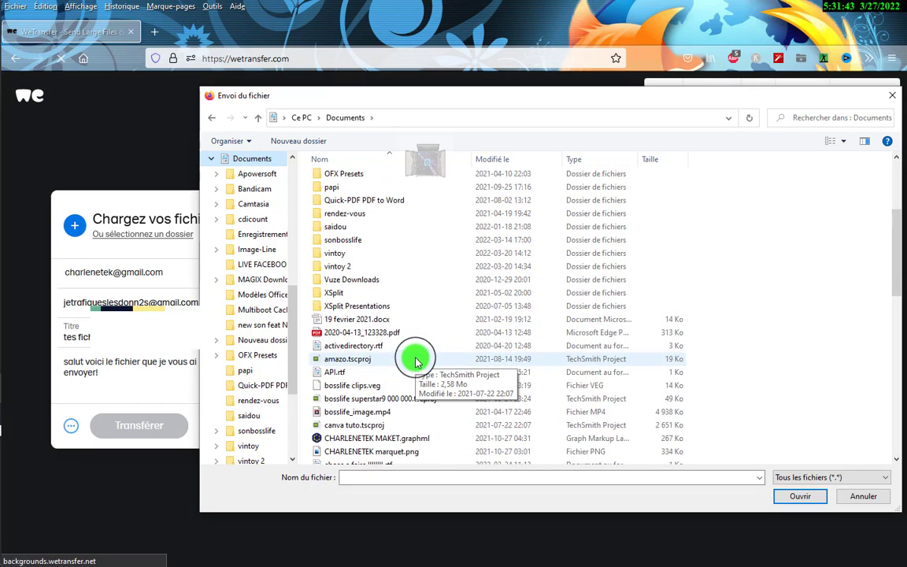
scroll(416, 359, "up", 4)
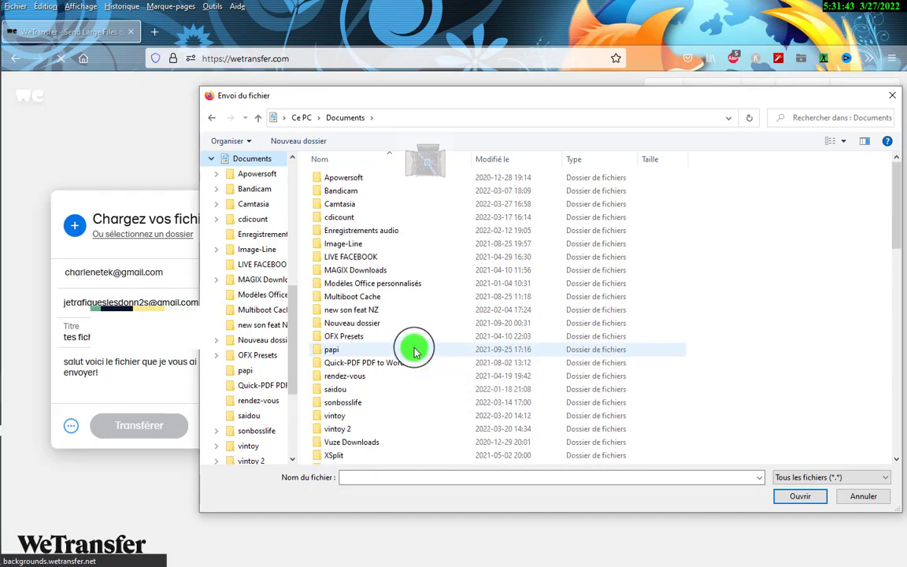
double_click(358, 203)
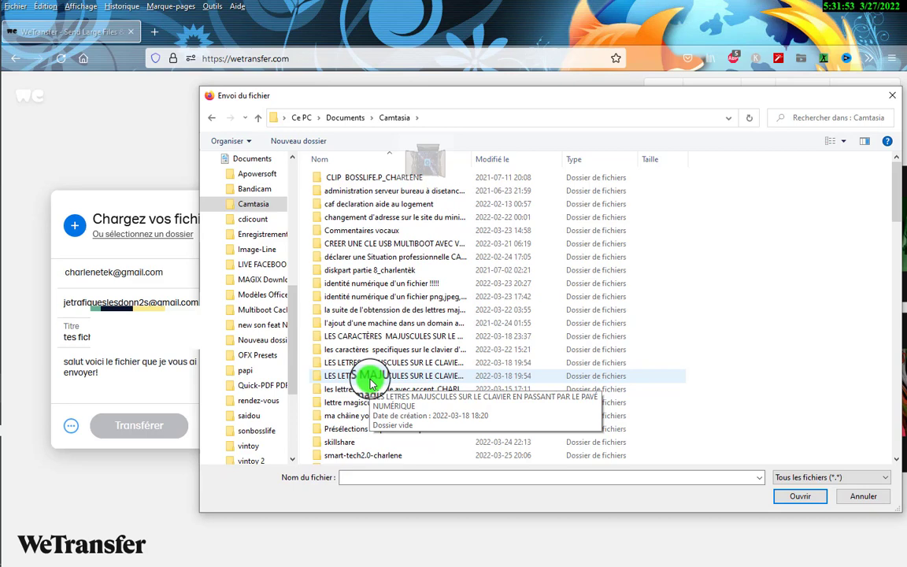
Step: Find and open the ssh-putty folder within the Camtasia folder
scroll(370, 384, "down", 1)
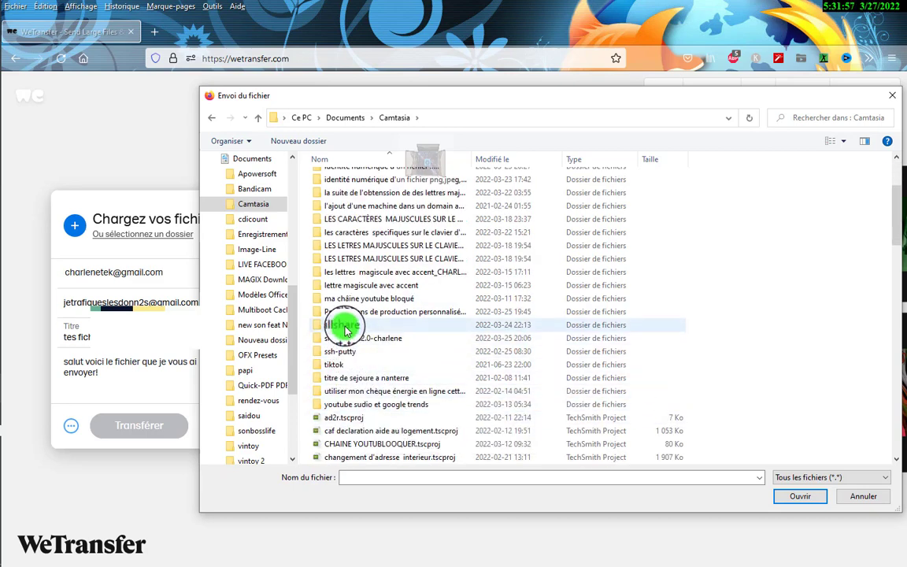
scroll(351, 321, "up", 1)
scroll(354, 322, "up", 2)
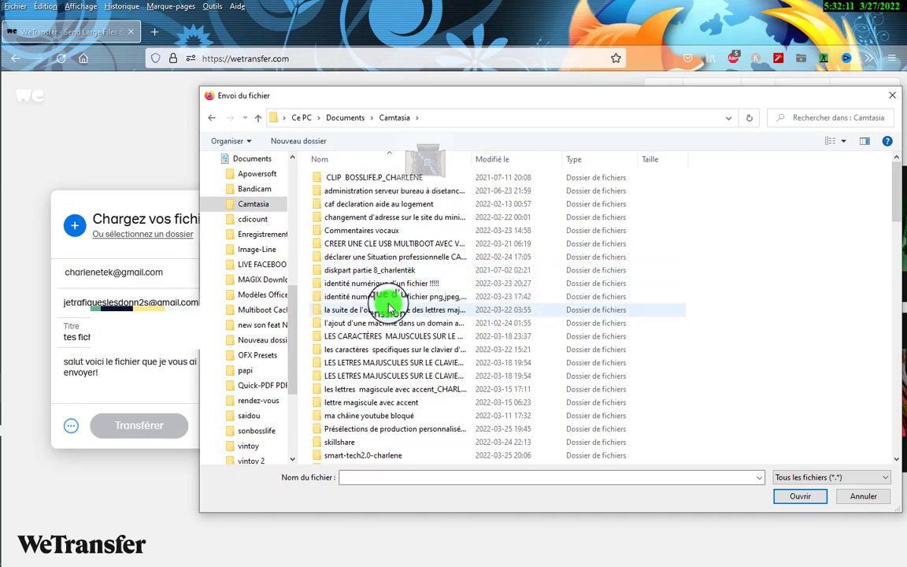
scroll(392, 300, "down", 1)
scroll(392, 308, "down", 1)
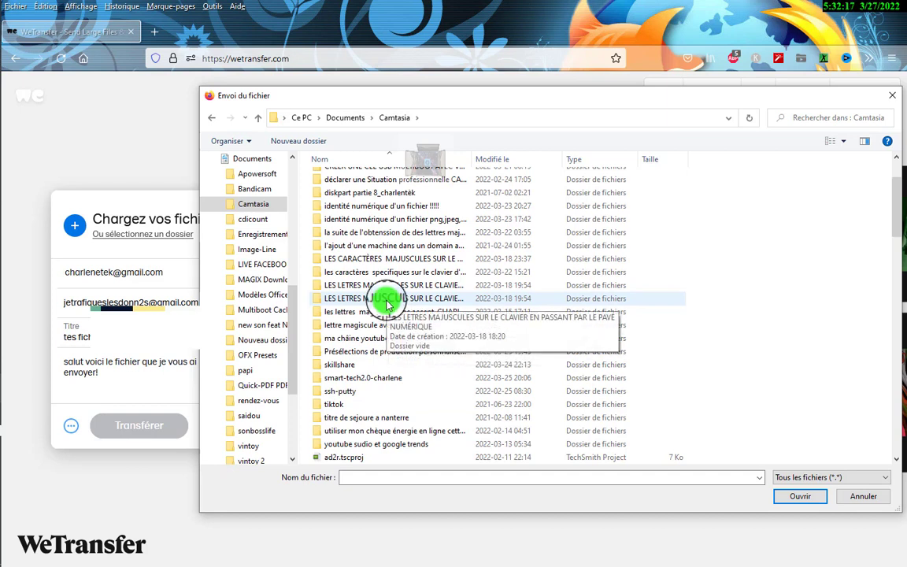
double_click(351, 392)
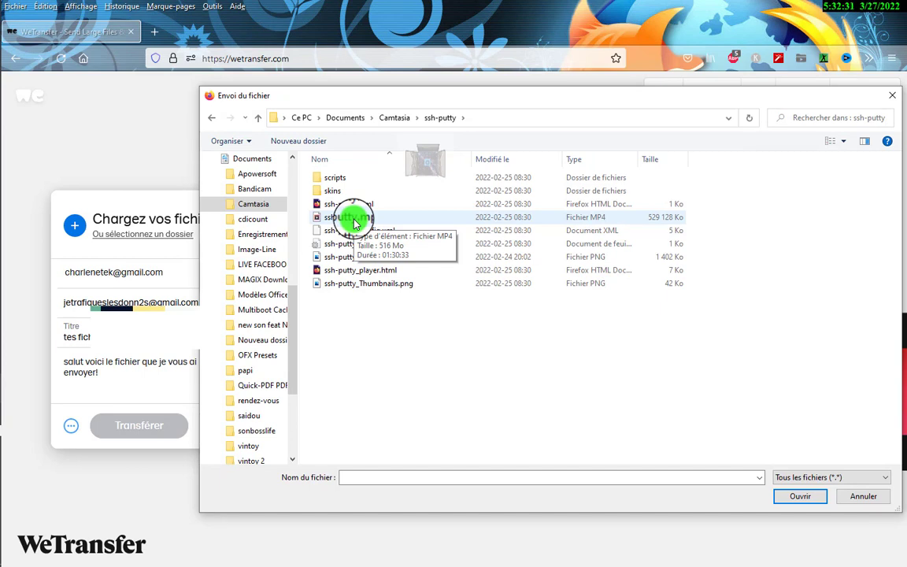
Step: Add only the ssh-putty.mp4 video from the ssh-putty folder to the transfer
left_click_drag(382, 367, 383, 111)
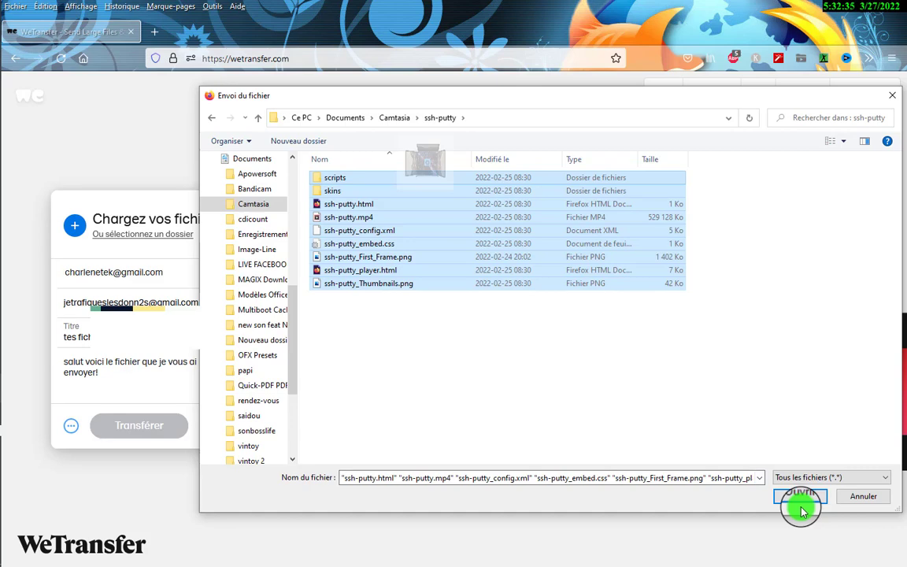
left_click(337, 230)
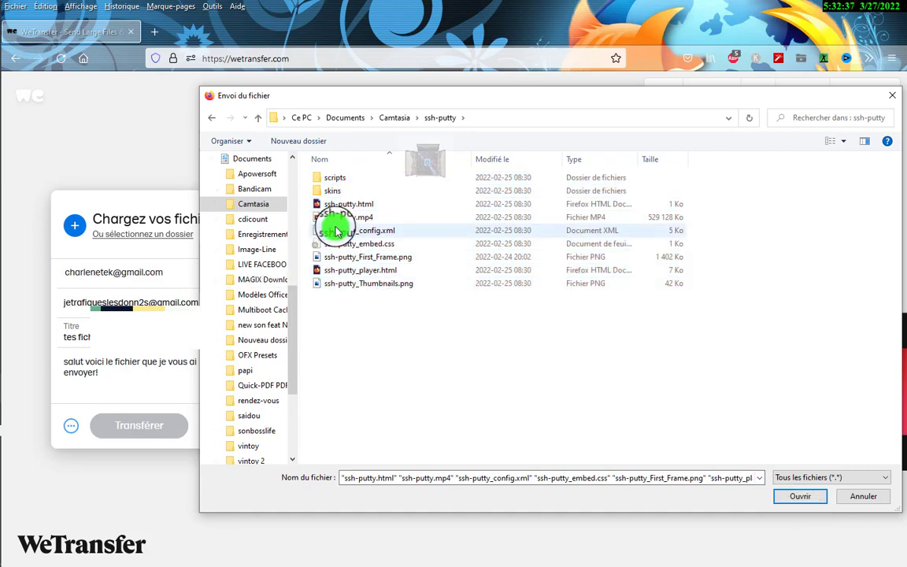
double_click(336, 217)
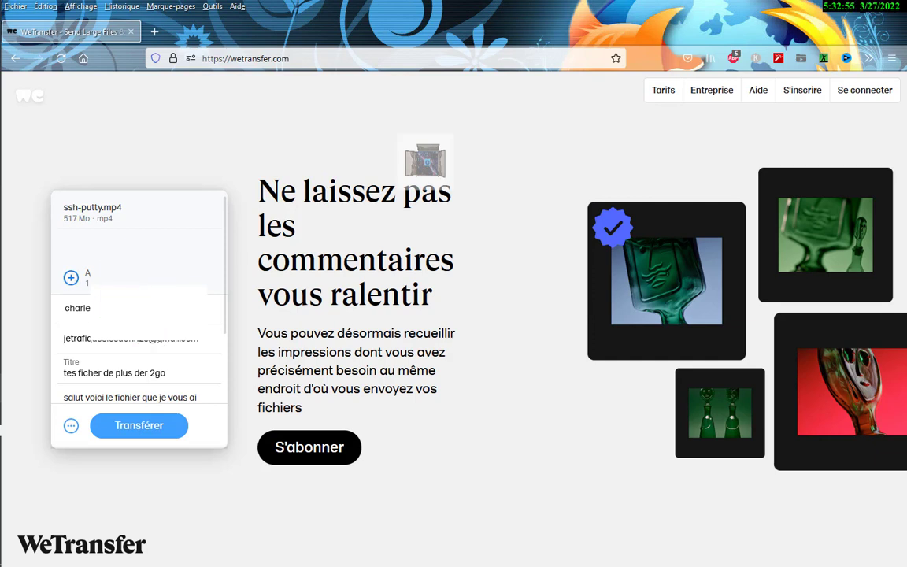
Step: Check the transfer's title and message, and start choosing an additional file for the transfer
left_click(135, 392)
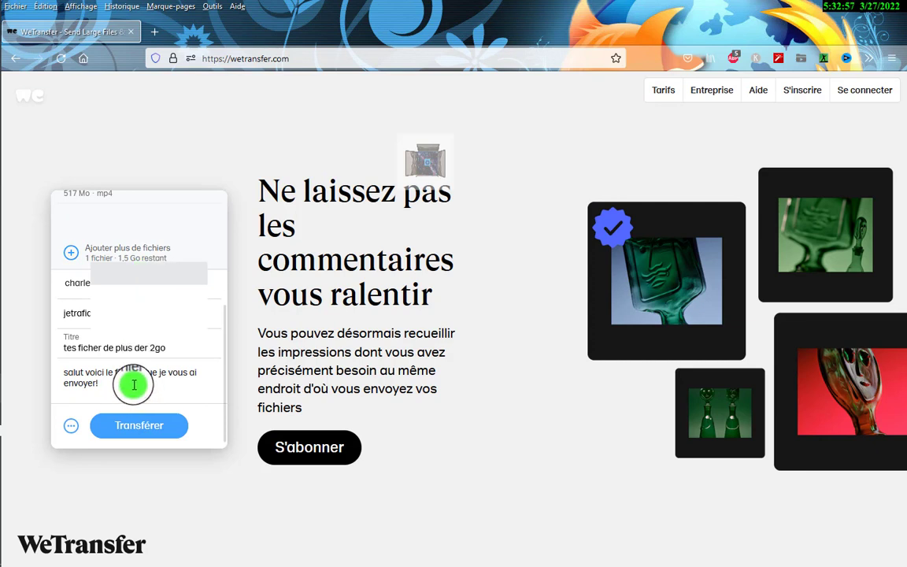
left_click(93, 350)
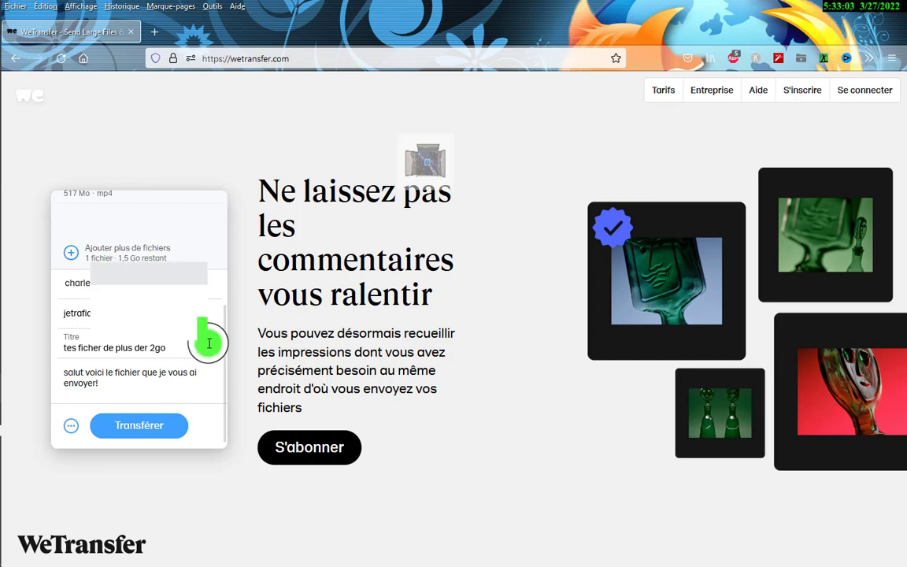
left_click(71, 255)
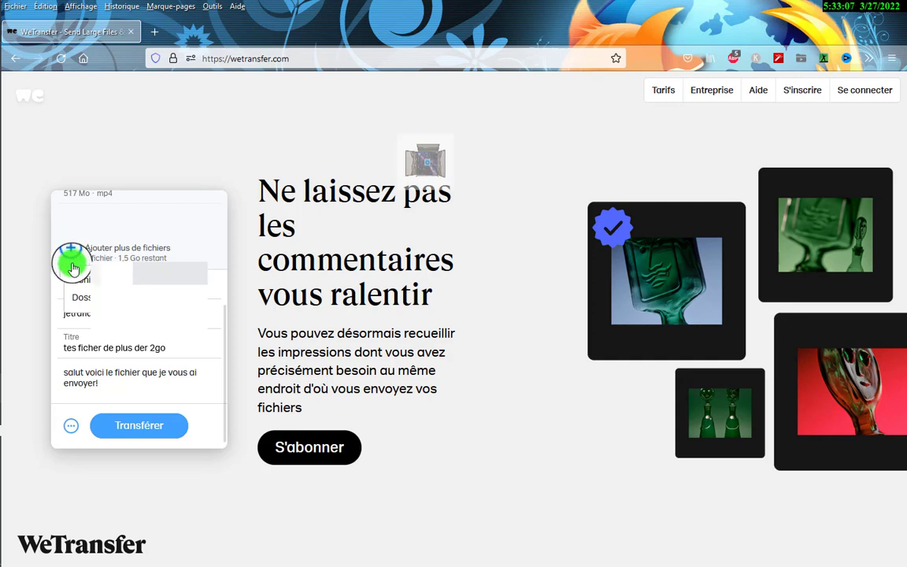
left_click(87, 307)
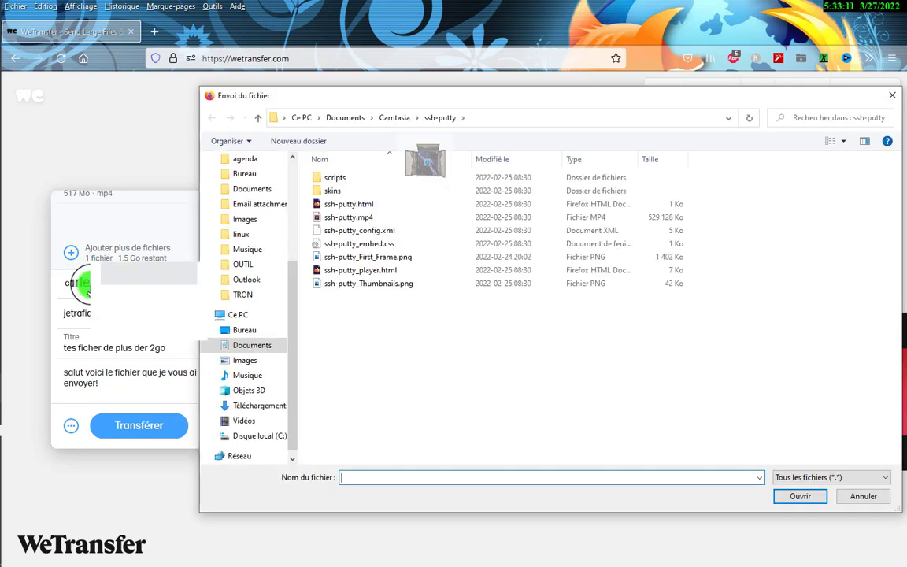
left_click(53, 250)
left_click_drag(347, 217, 404, 250)
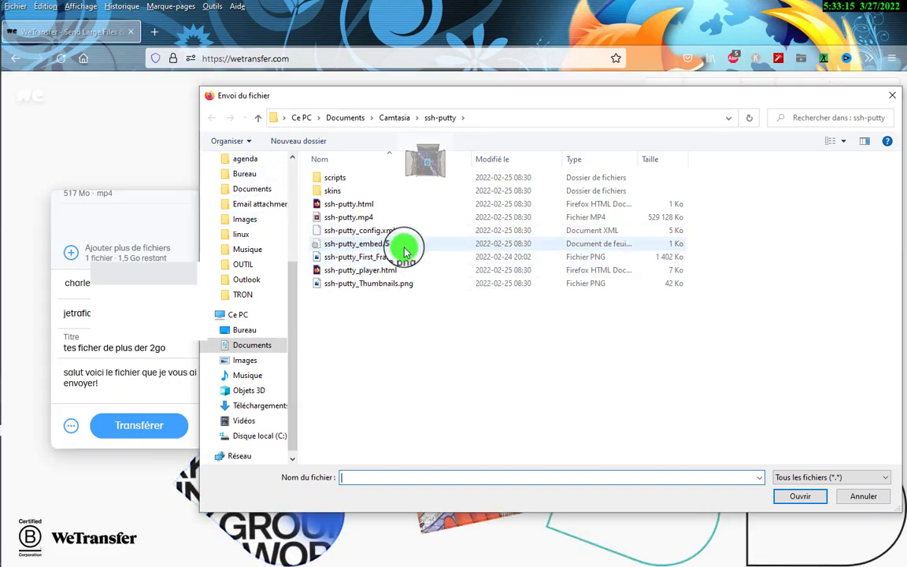
Step: Add "changement d'adresse sur le site du ministère de l' interieur et du service pulblic.mp4" from its folder within Camtasia to the transfer
left_click(258, 118)
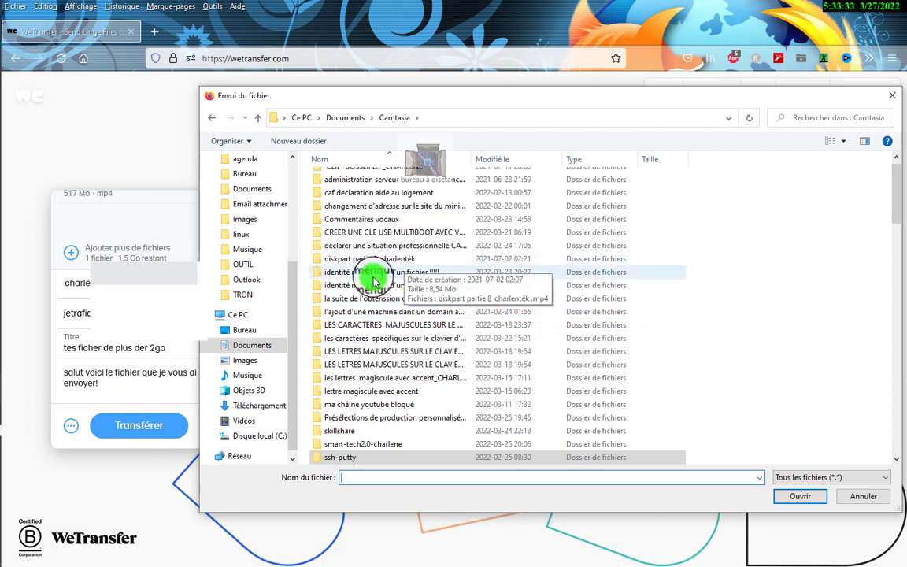
double_click(396, 207)
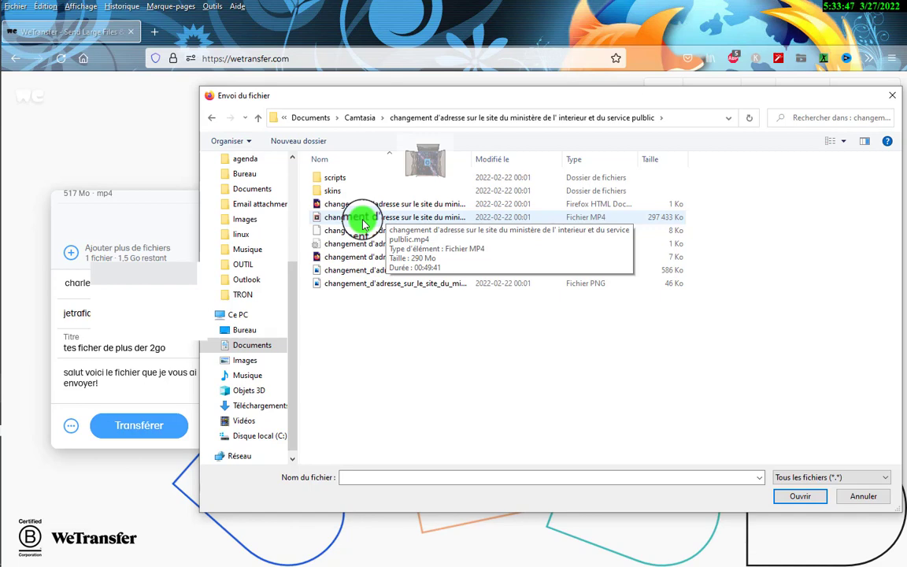
double_click(362, 225)
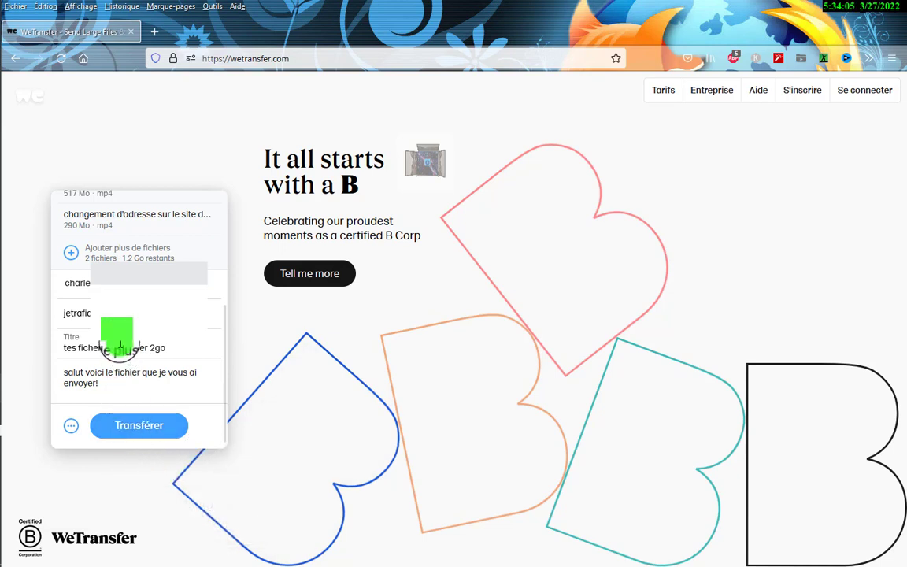
Step: Submit the transfer of both videos and activate the verification code field for the sender's e-mail address
left_click(78, 299)
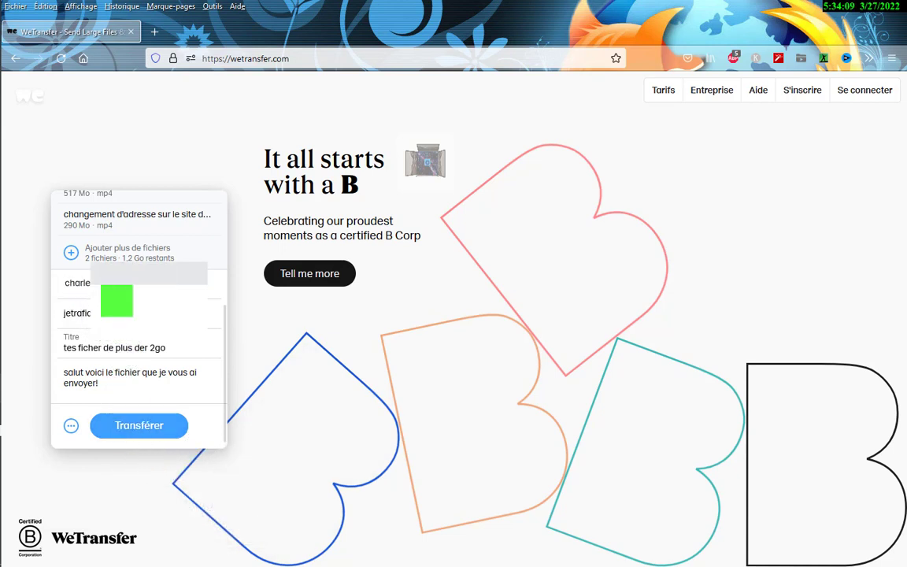
left_click(85, 331)
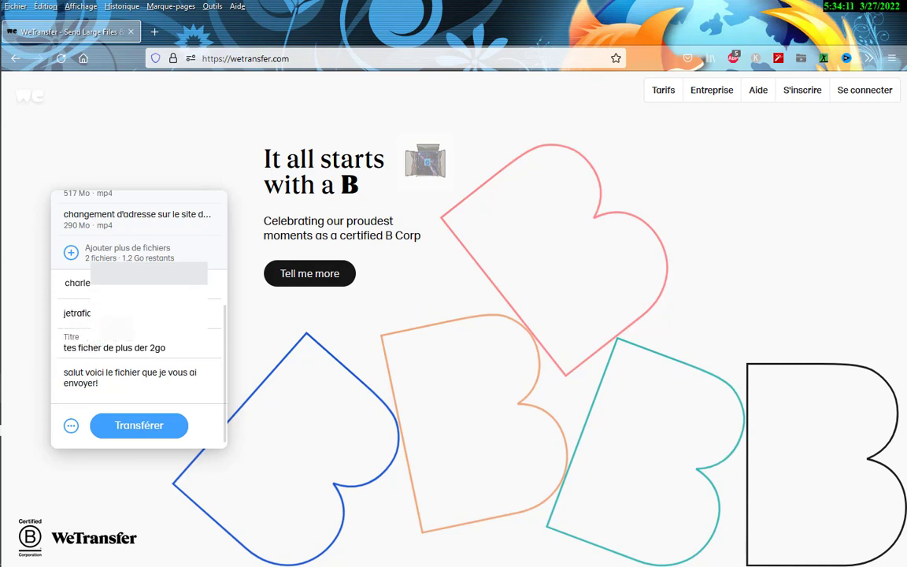
left_click(82, 325)
mouse_move(79, 324)
left_mouse_down()
mouse_move(70, 318)
mouse_move(77, 325)
mouse_move(86, 307)
left_mouse_up()
left_click(156, 433)
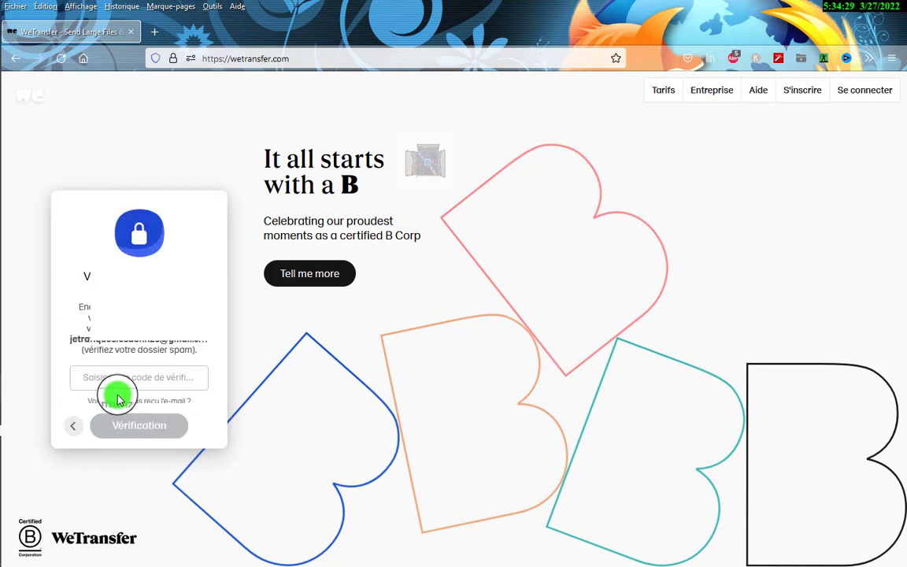
left_click(138, 383)
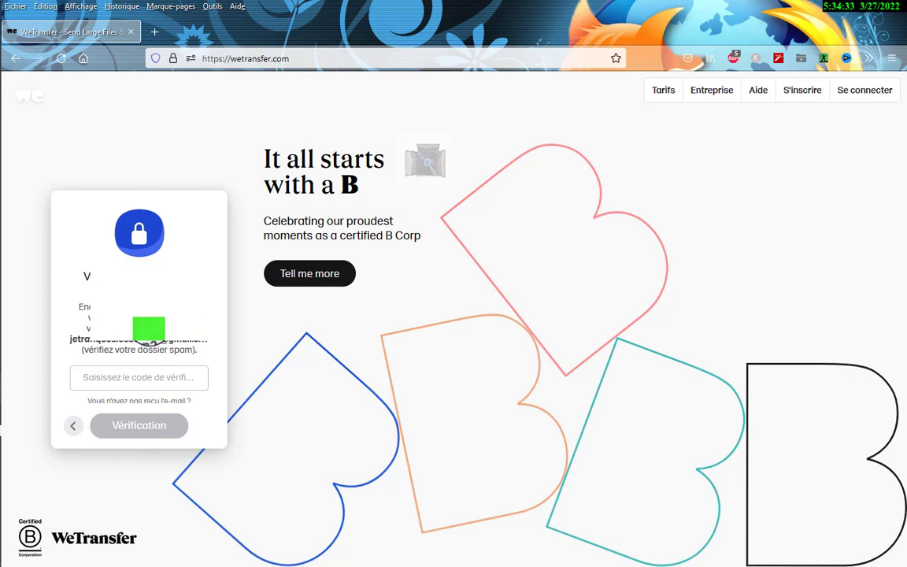
left_click(128, 400)
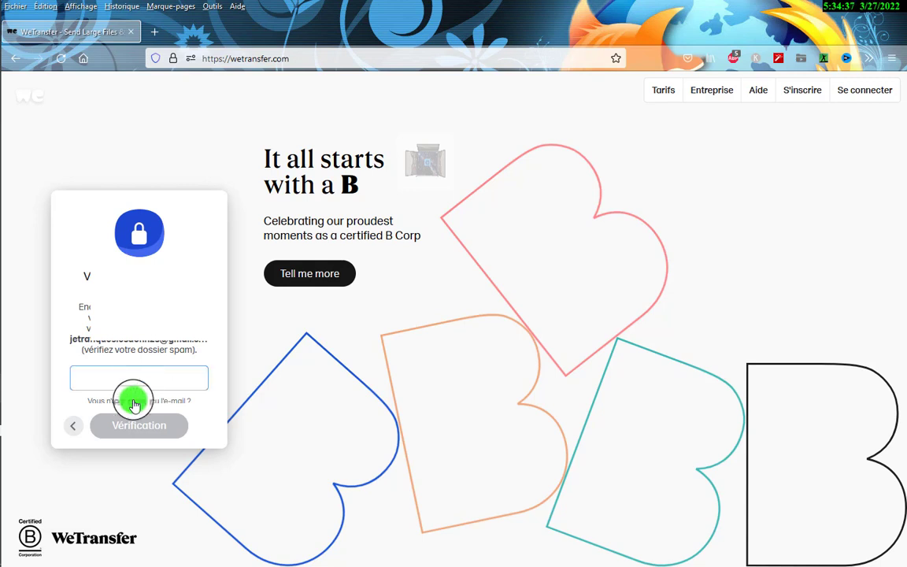
left_click(155, 381)
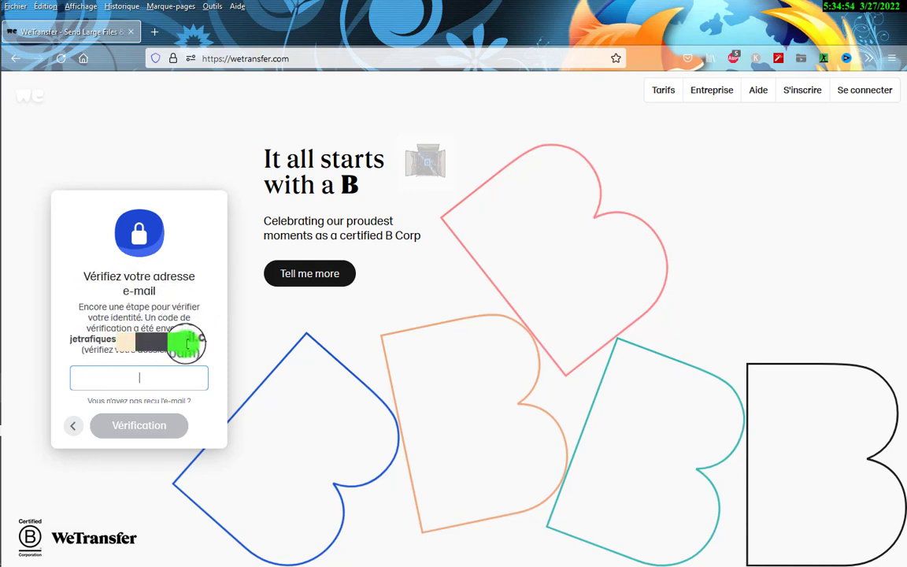
Step: Open the Google website in a new browser tab, keeping the WeTransfer page open
left_click(155, 33)
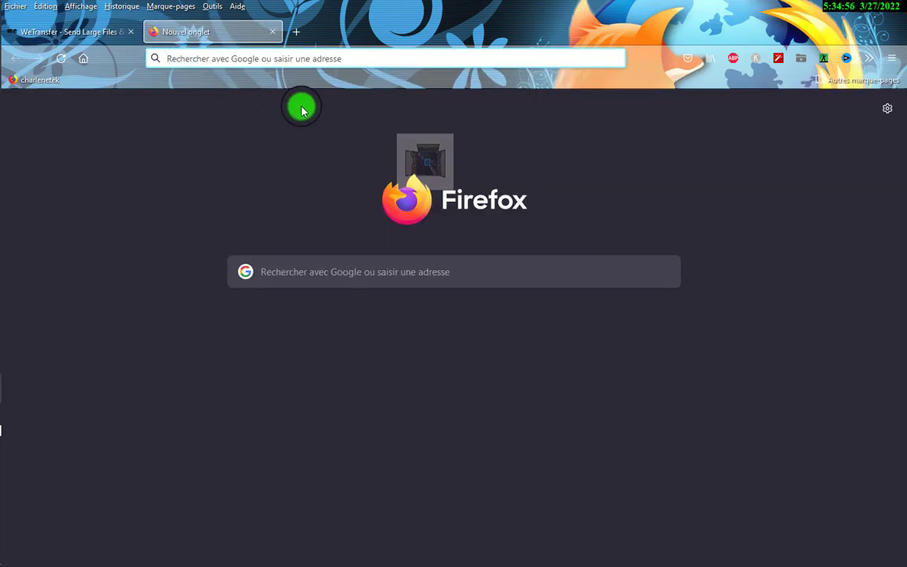
left_click(422, 273)
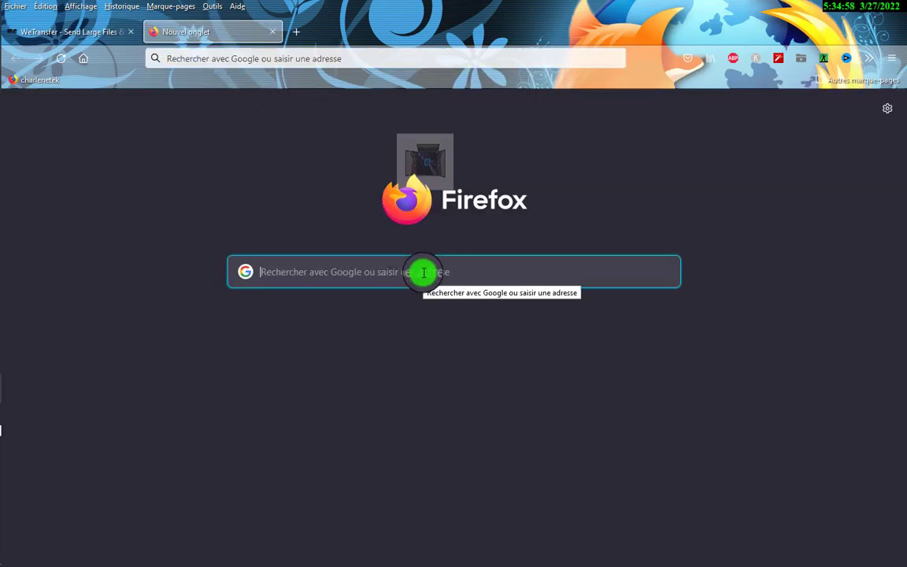
type("googl")
key("Return")
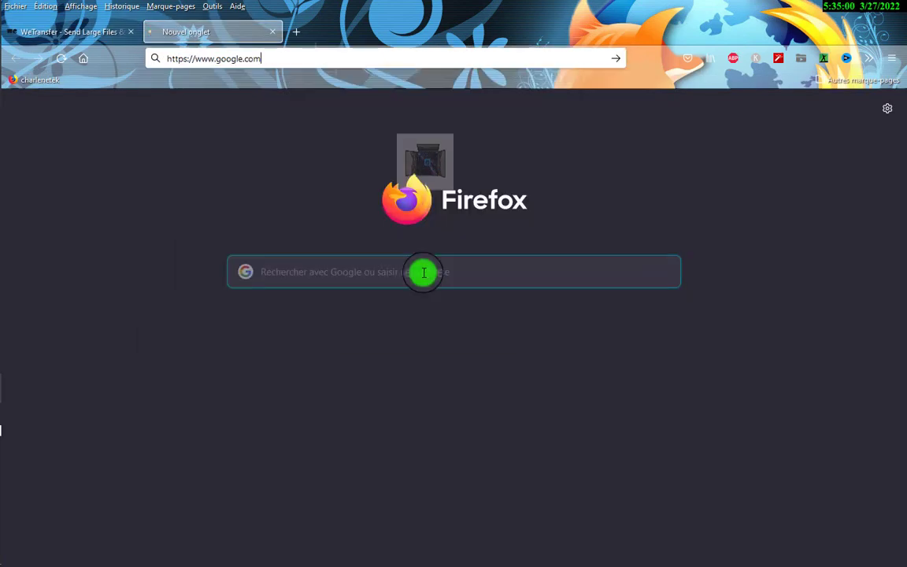